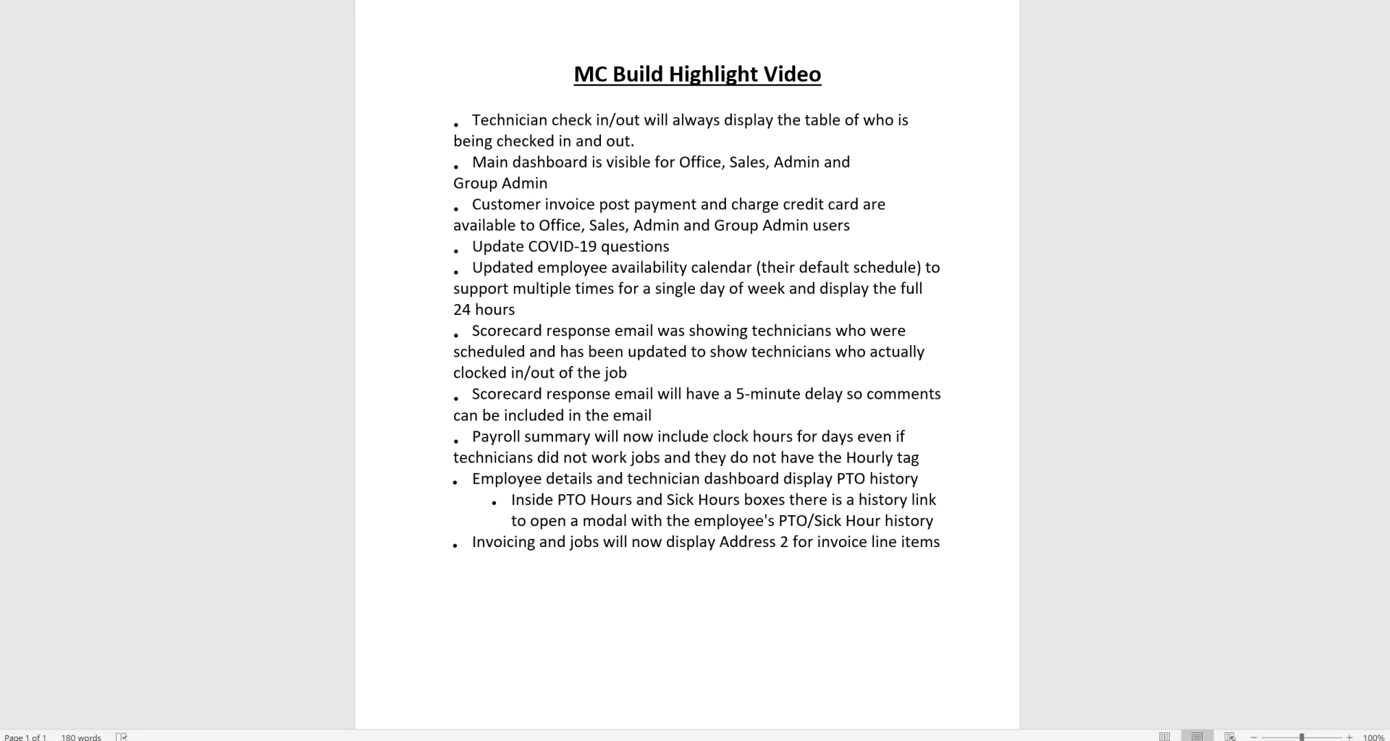
# Show the company Features list down to the Tech Dashboard rows, with Always Display Check In/Out Table enabled
pyautogui.click(583, 676)
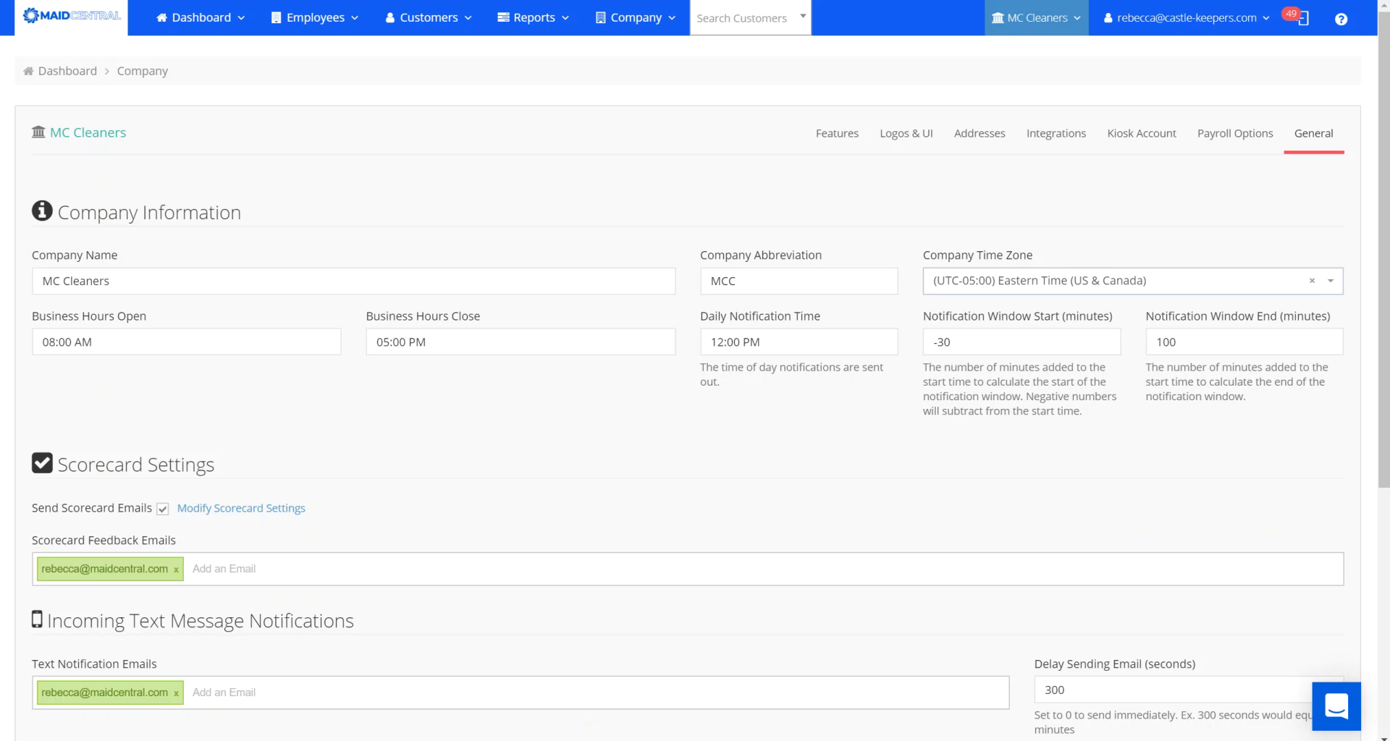
pyautogui.click(628, 17)
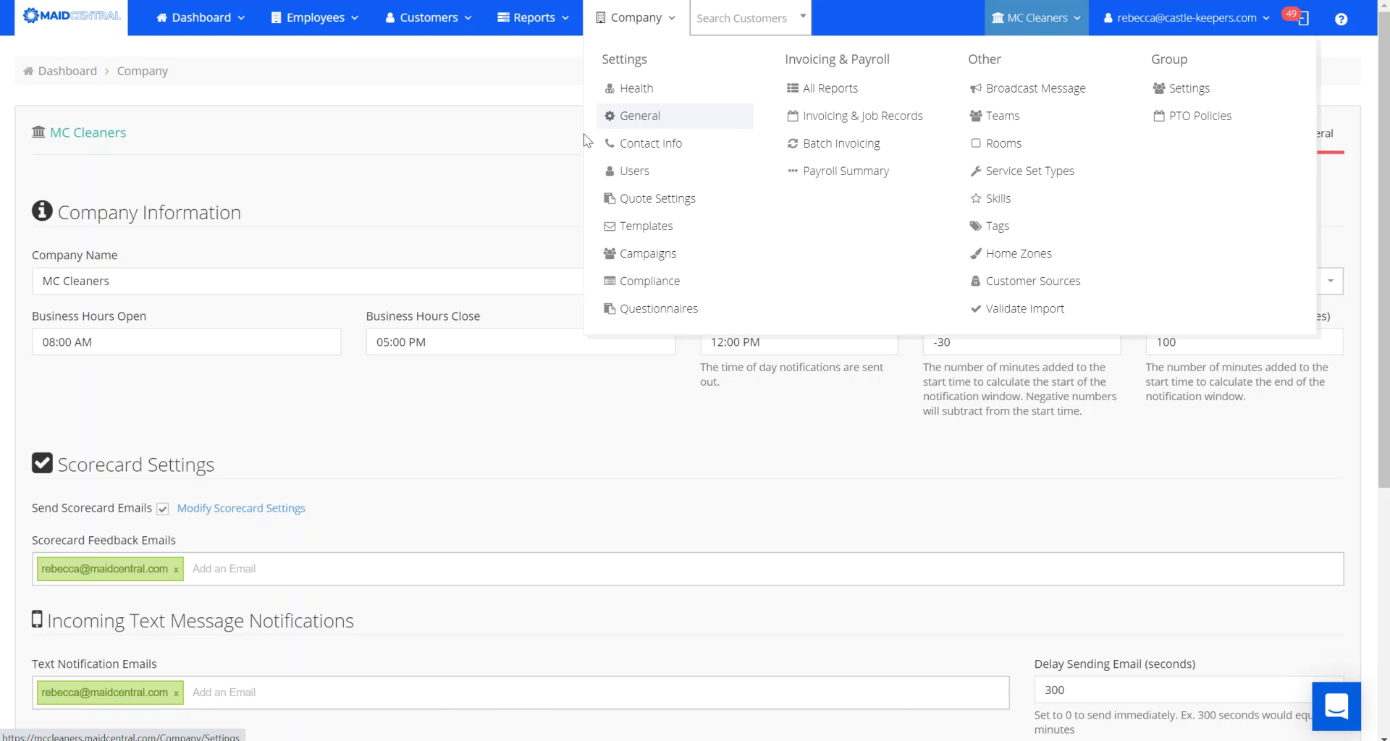
pyautogui.click(836, 141)
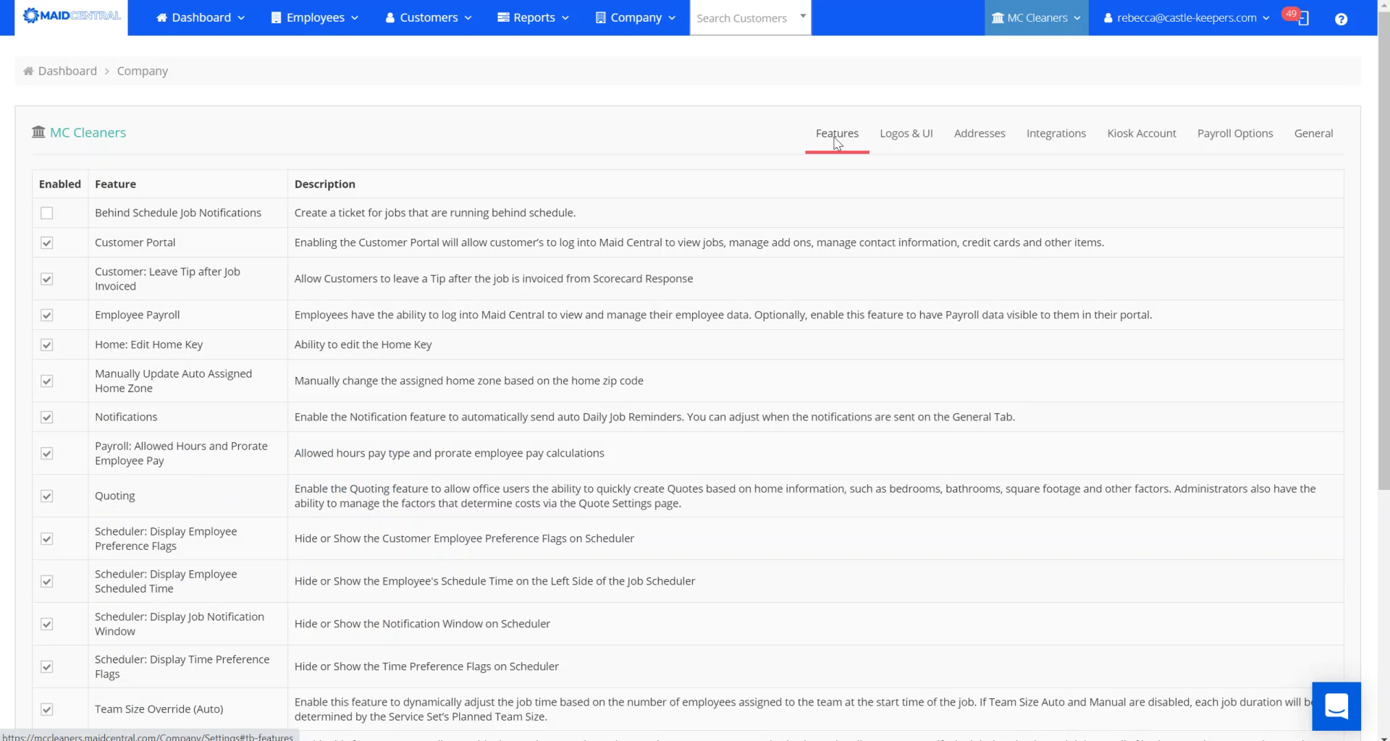
pyautogui.scroll(-5, 1300, 413)
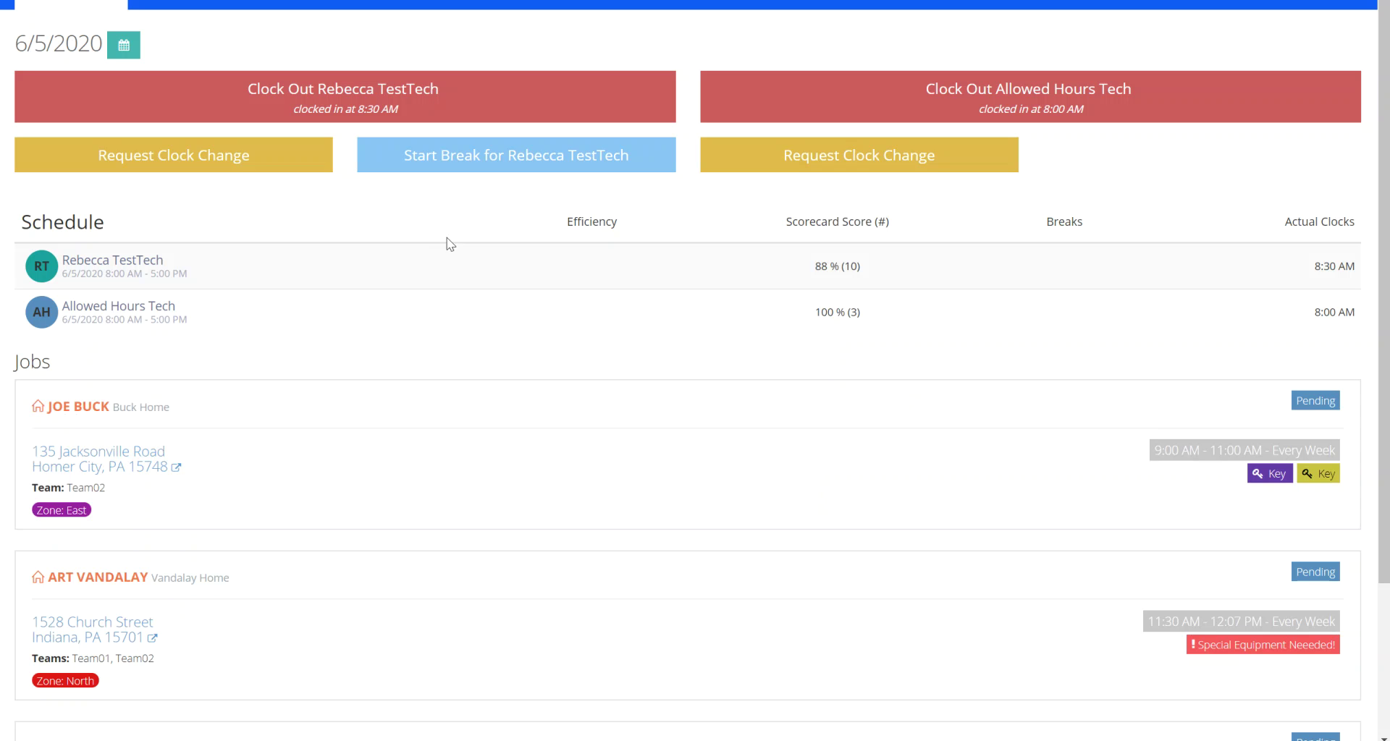
pyautogui.click(412, 443)
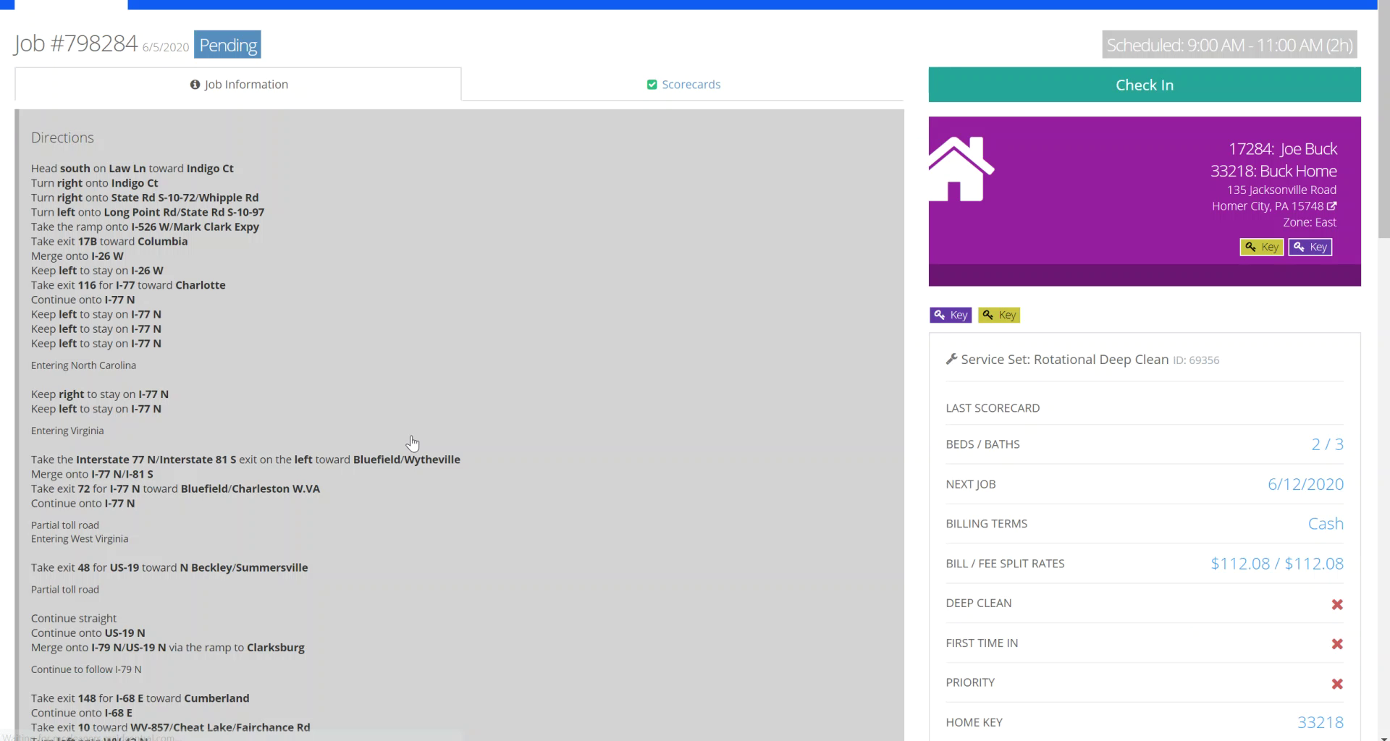
pyautogui.click(1144, 84)
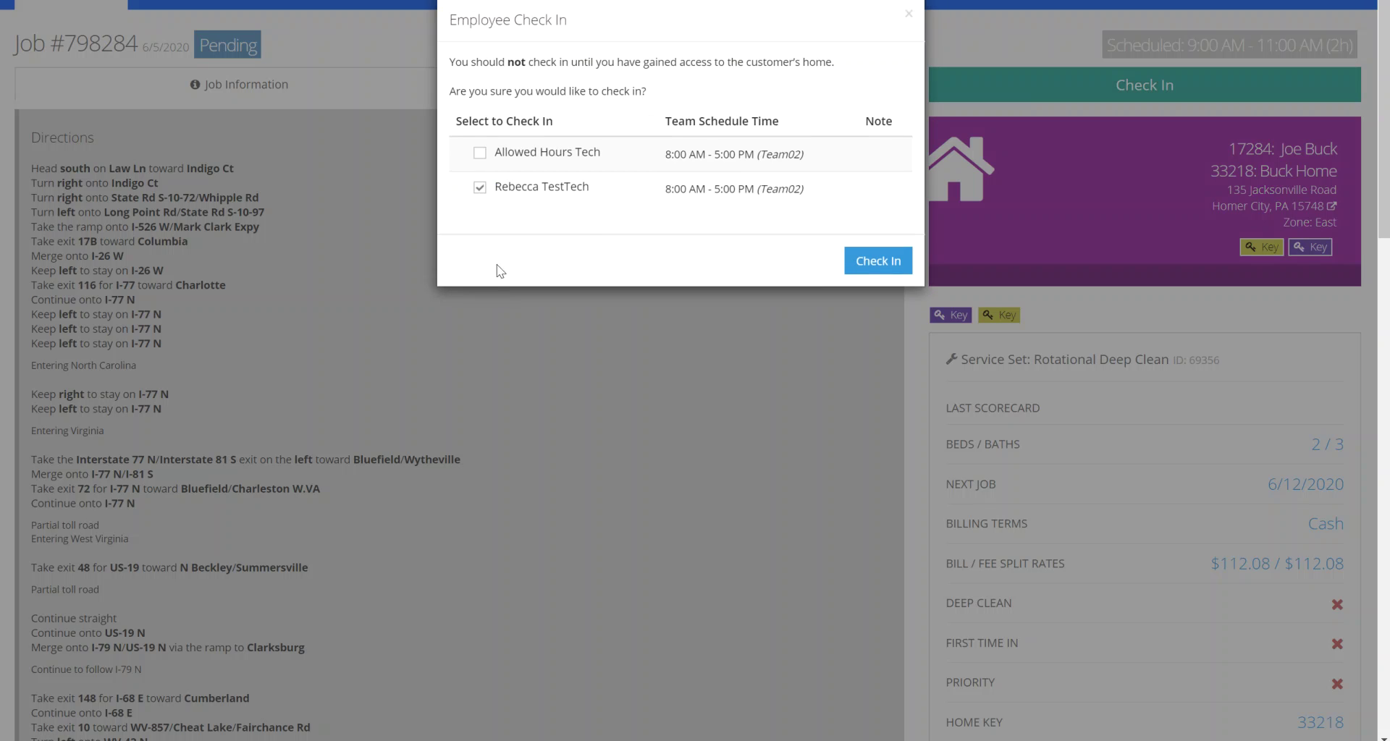
pyautogui.click(479, 153)
pyautogui.click(479, 153)
# Confirm check-in for both technicians so job #798284 is In Progress, then go toward the customer's details page
pyautogui.click(875, 261)
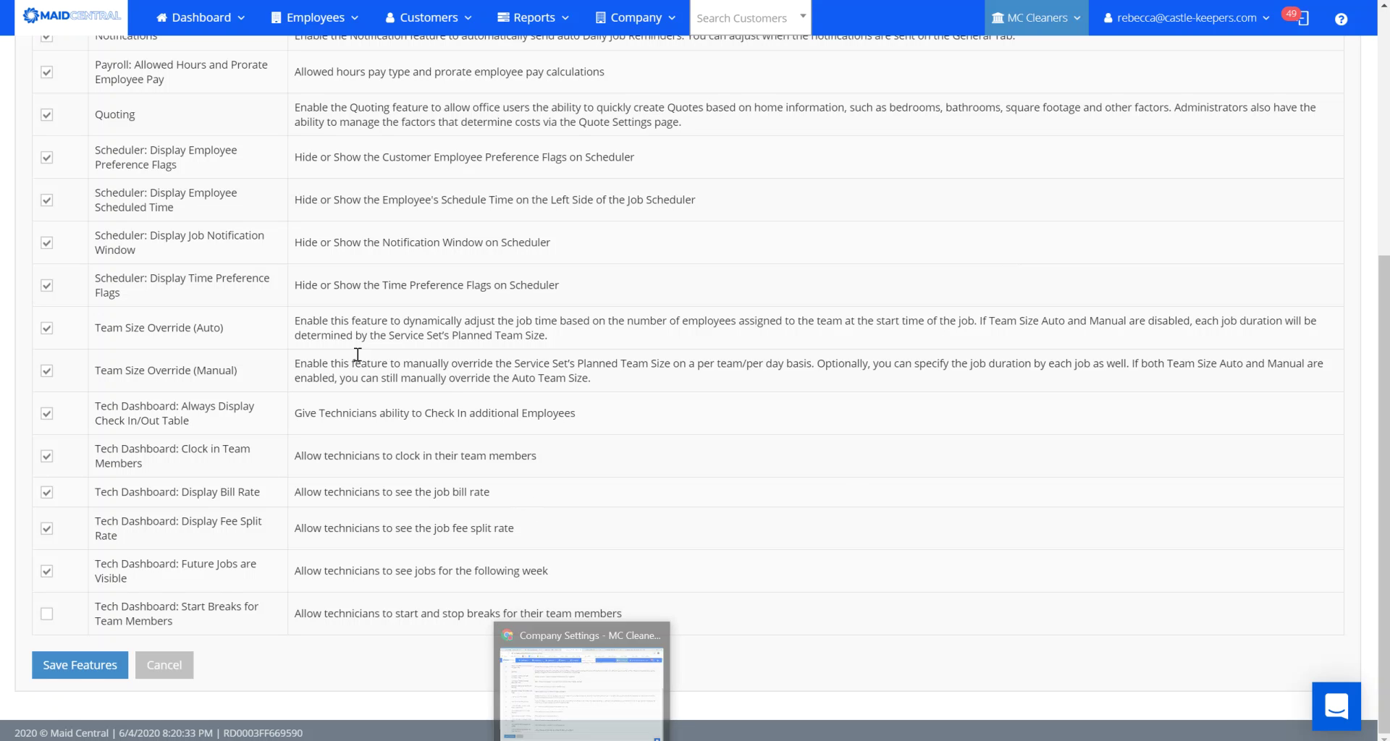
pyautogui.click(209, 26)
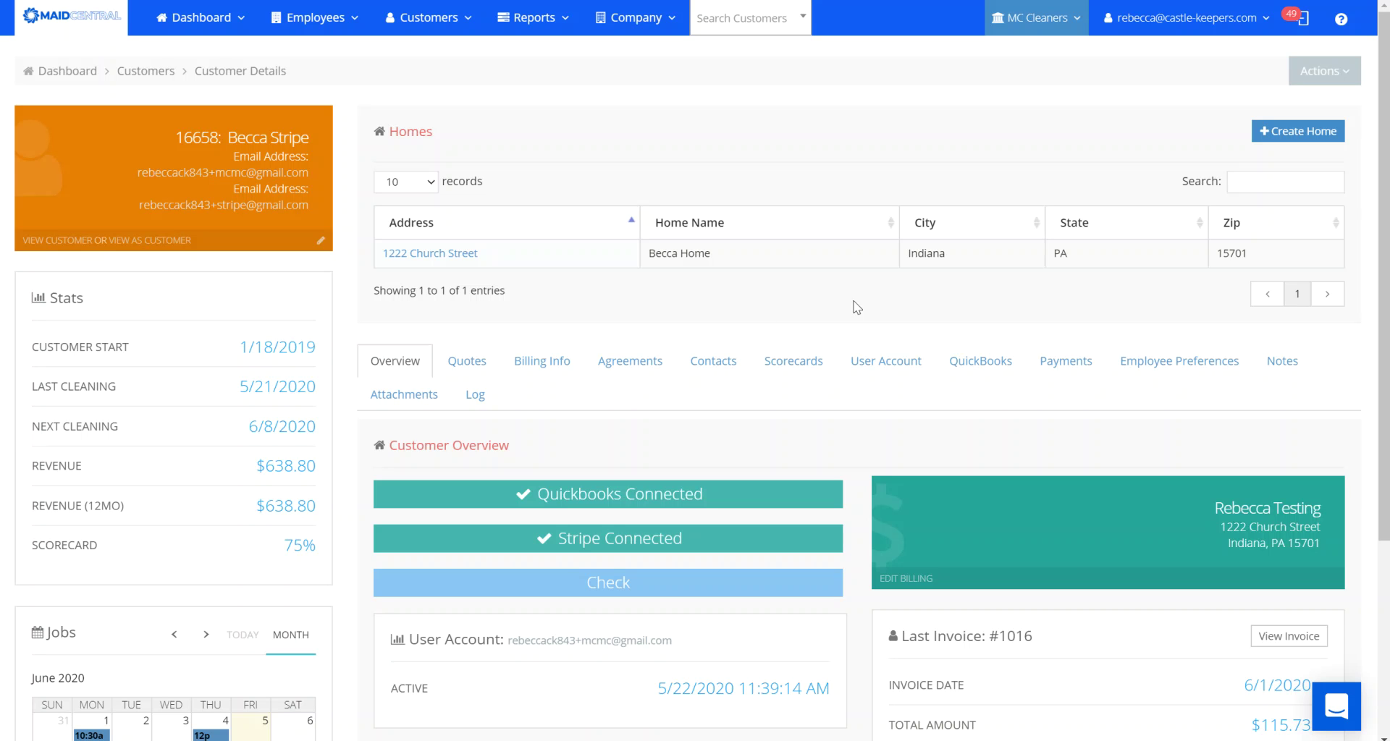
# Review the customer's QuickBooks invoices and open overdue invoice 1016 dated 6/1/2020
pyautogui.click(967, 362)
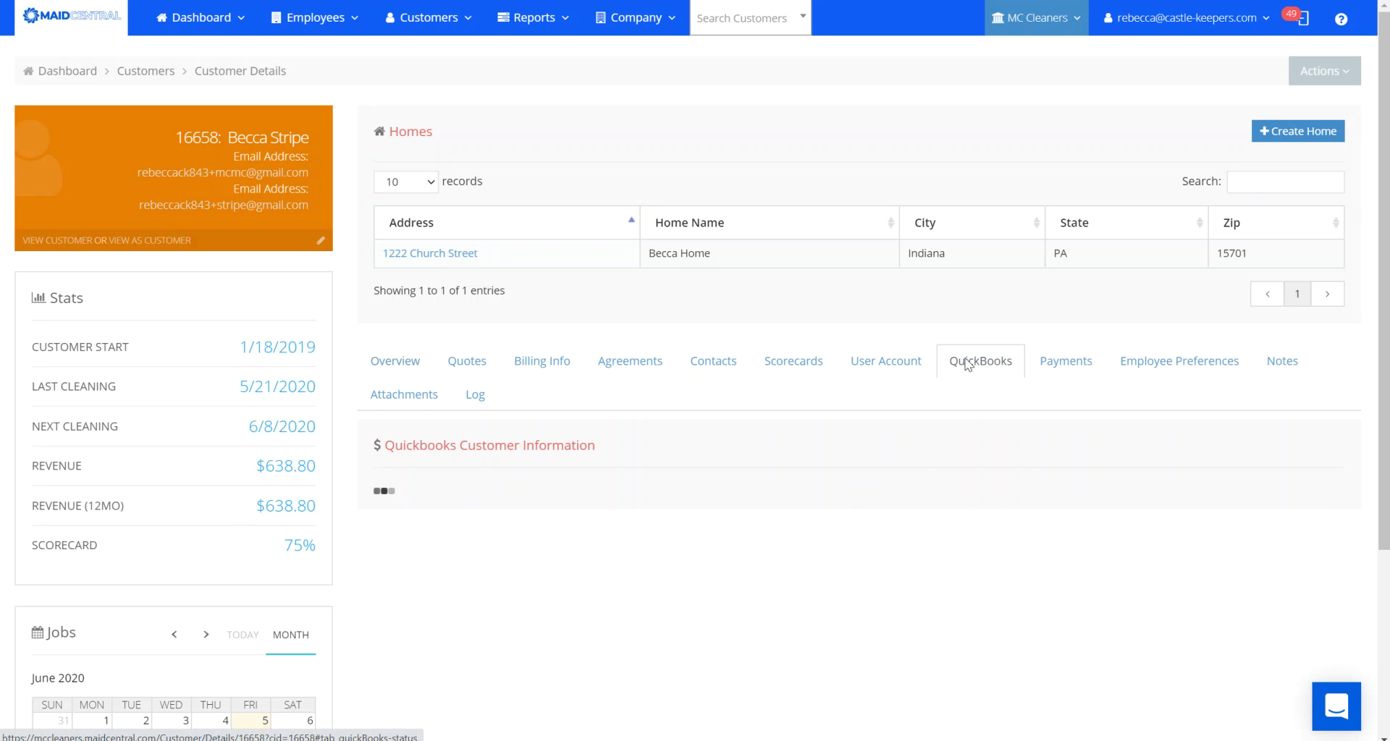
pyautogui.scroll(-7, 1197, 505)
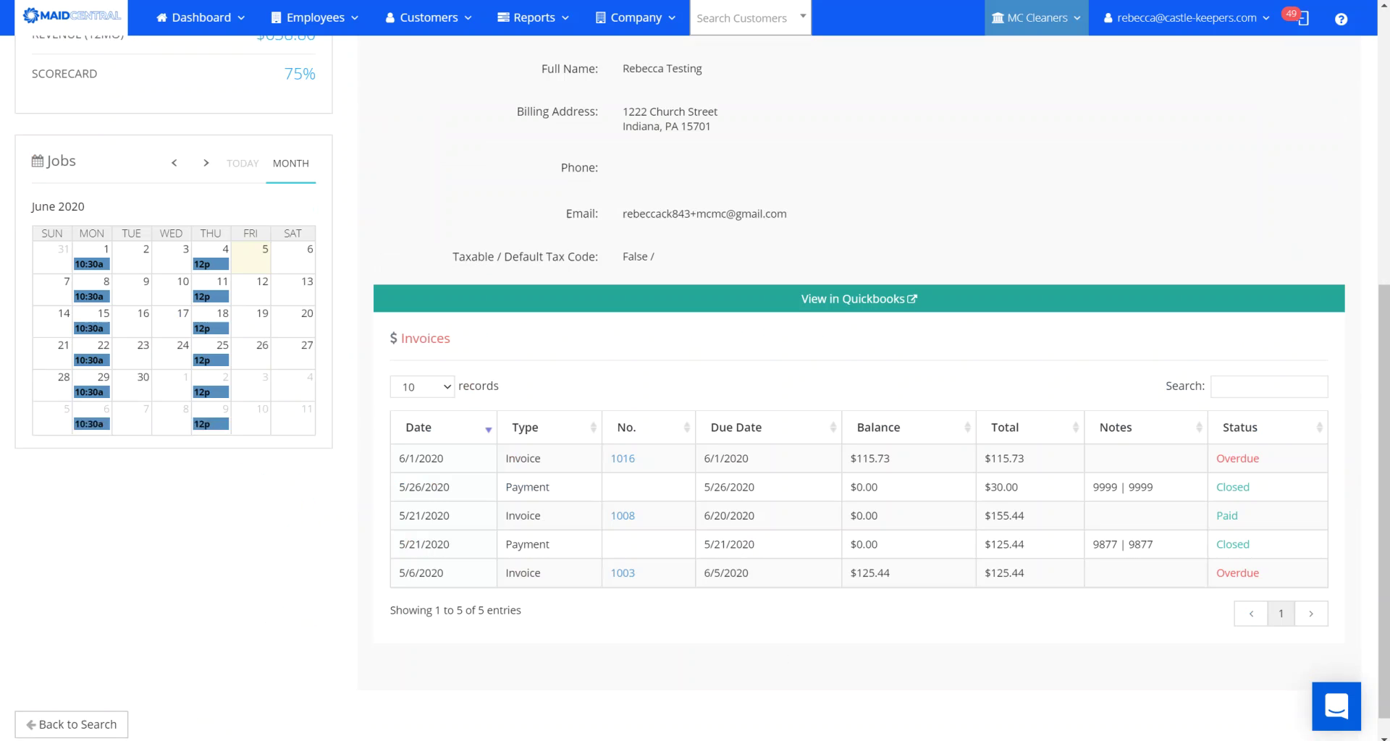
pyautogui.click(624, 434)
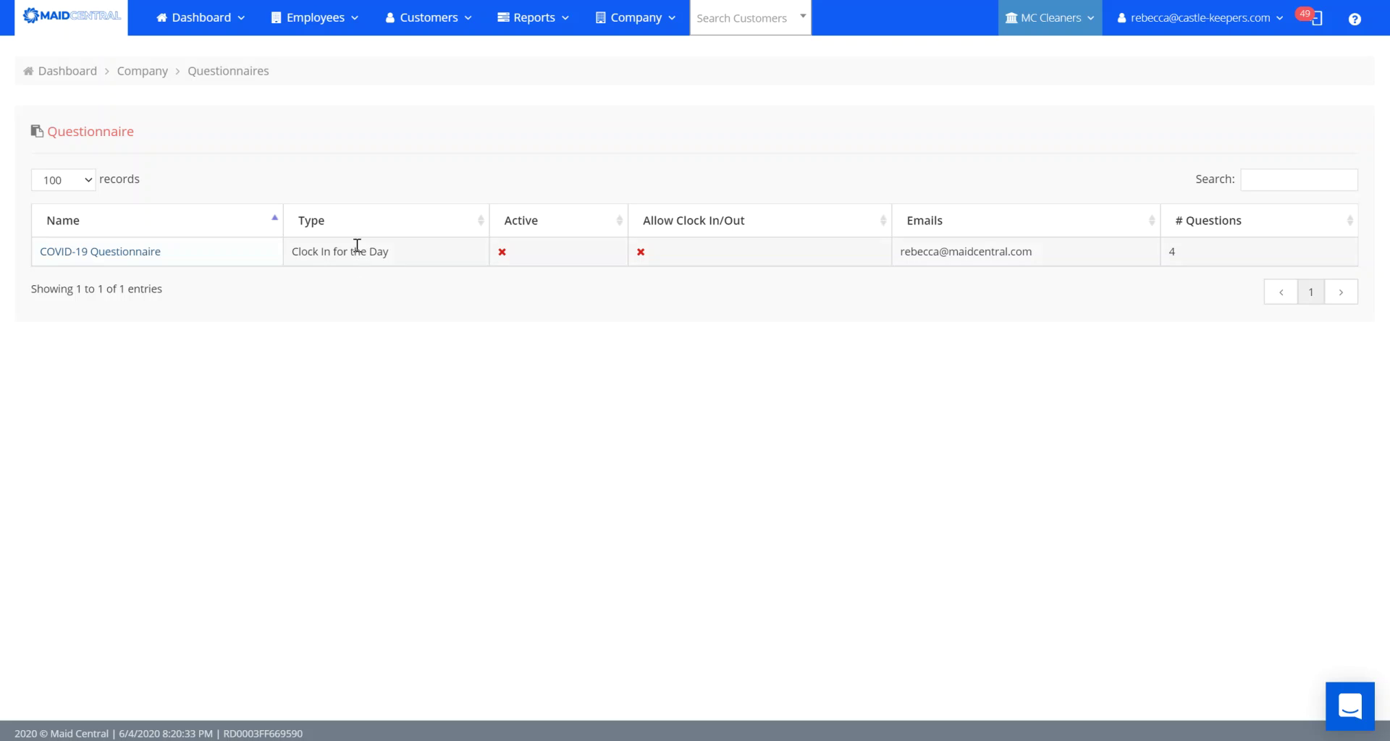
# Tick Active on the COVID-19 Questionnaire in Edit Questionnaire and save it
pyautogui.click(102, 252)
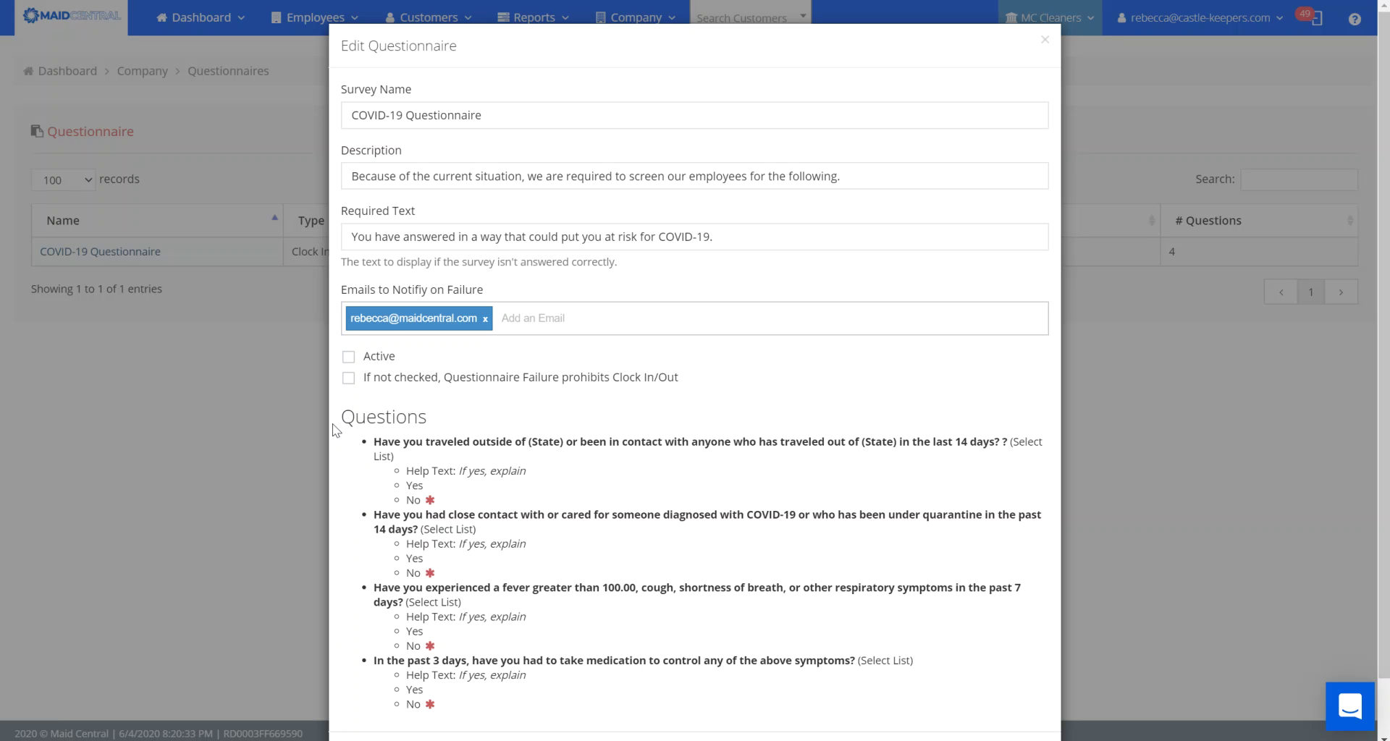
pyautogui.click(349, 357)
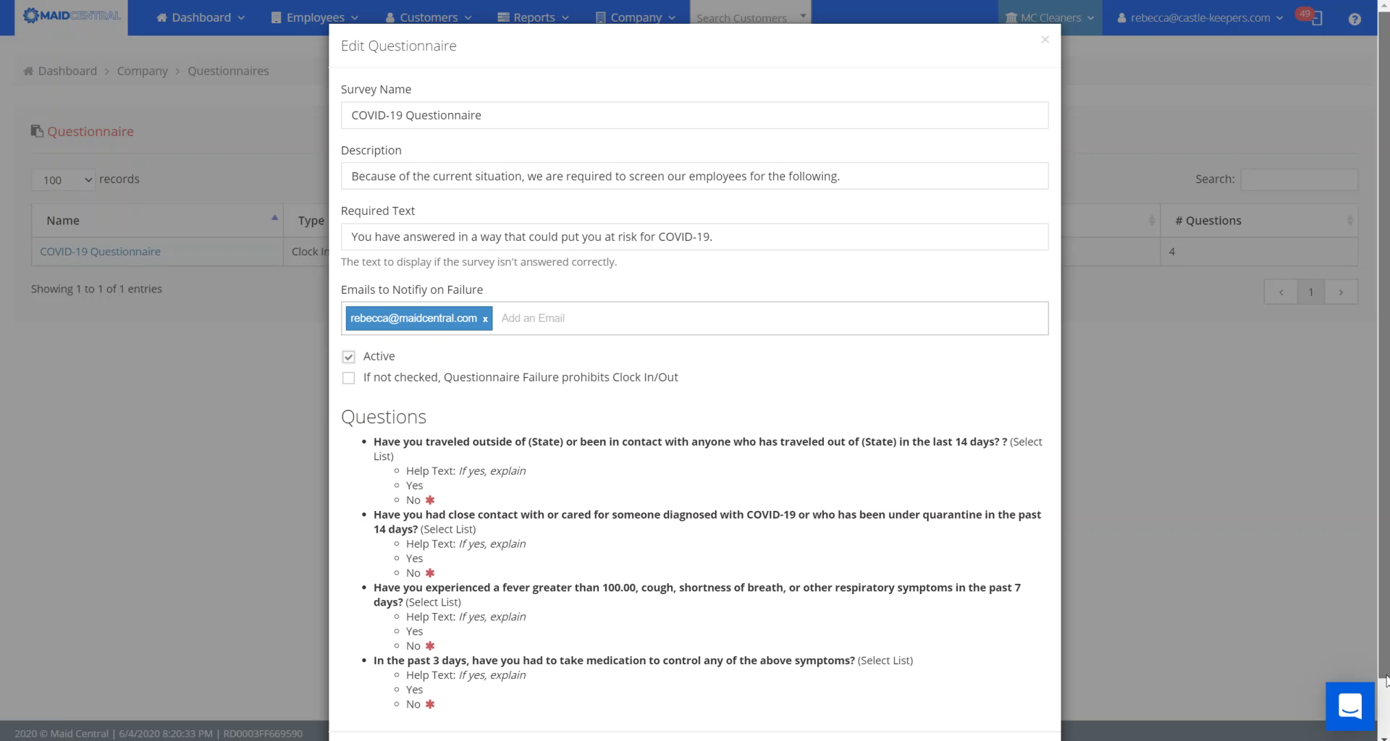
pyautogui.scroll(-1, 1028, 723)
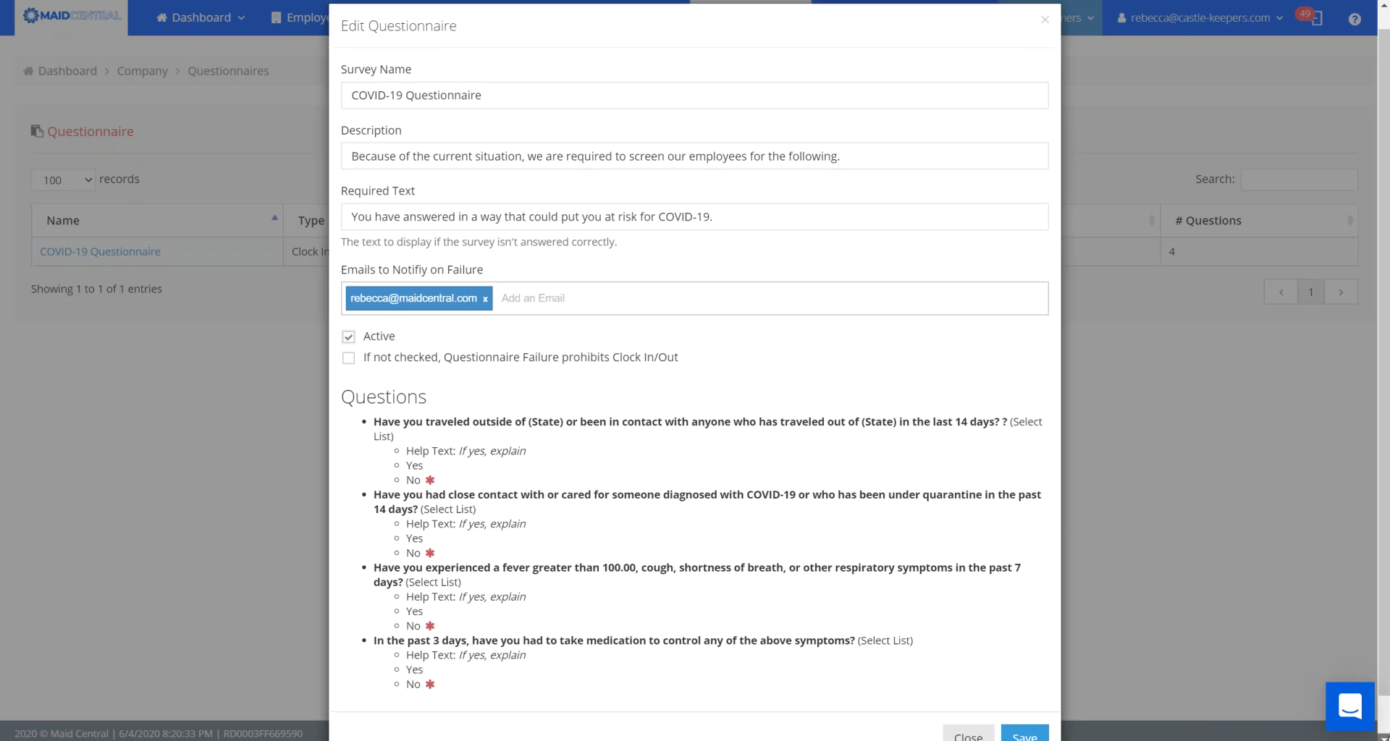
pyautogui.click(1021, 725)
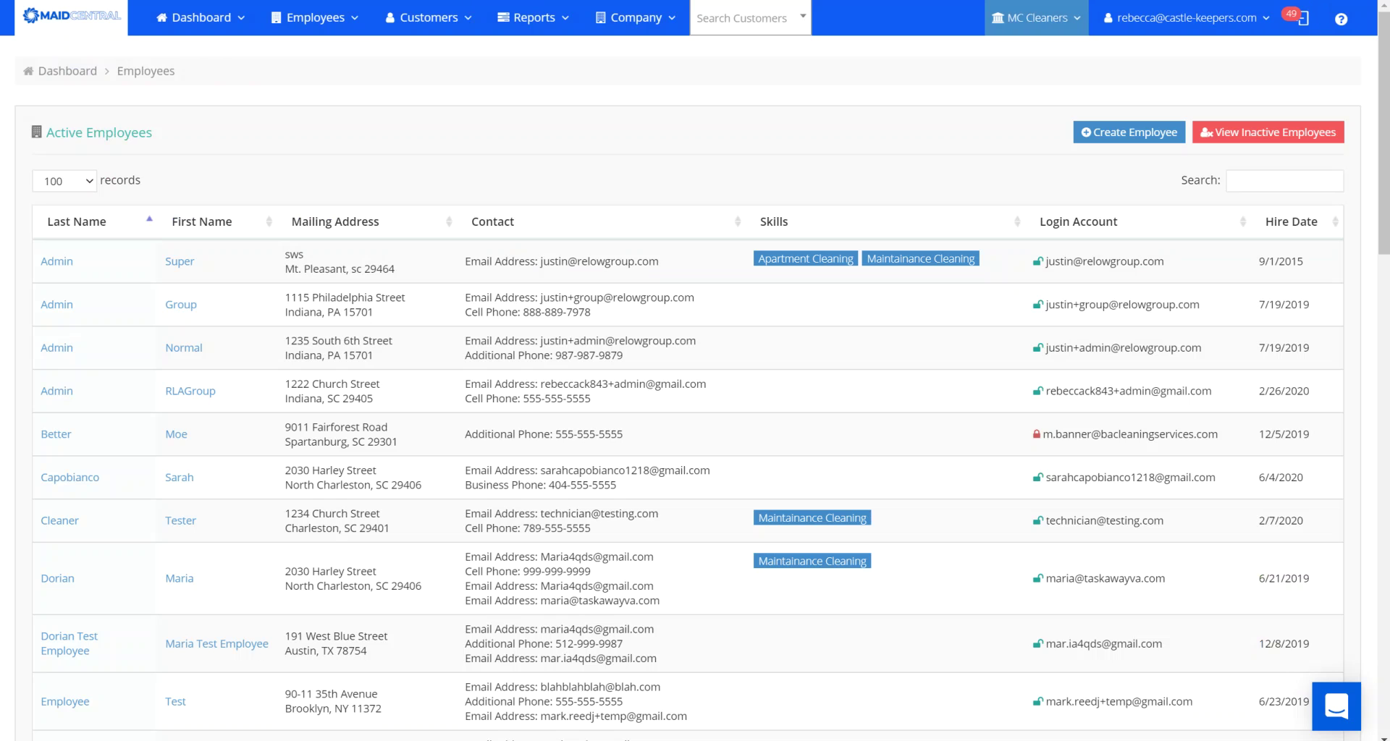
# Open the RLAGroup employee's Availability tab and scroll through the 24-hour default schedule grid
pyautogui.click(348, 173)
pyautogui.click(204, 393)
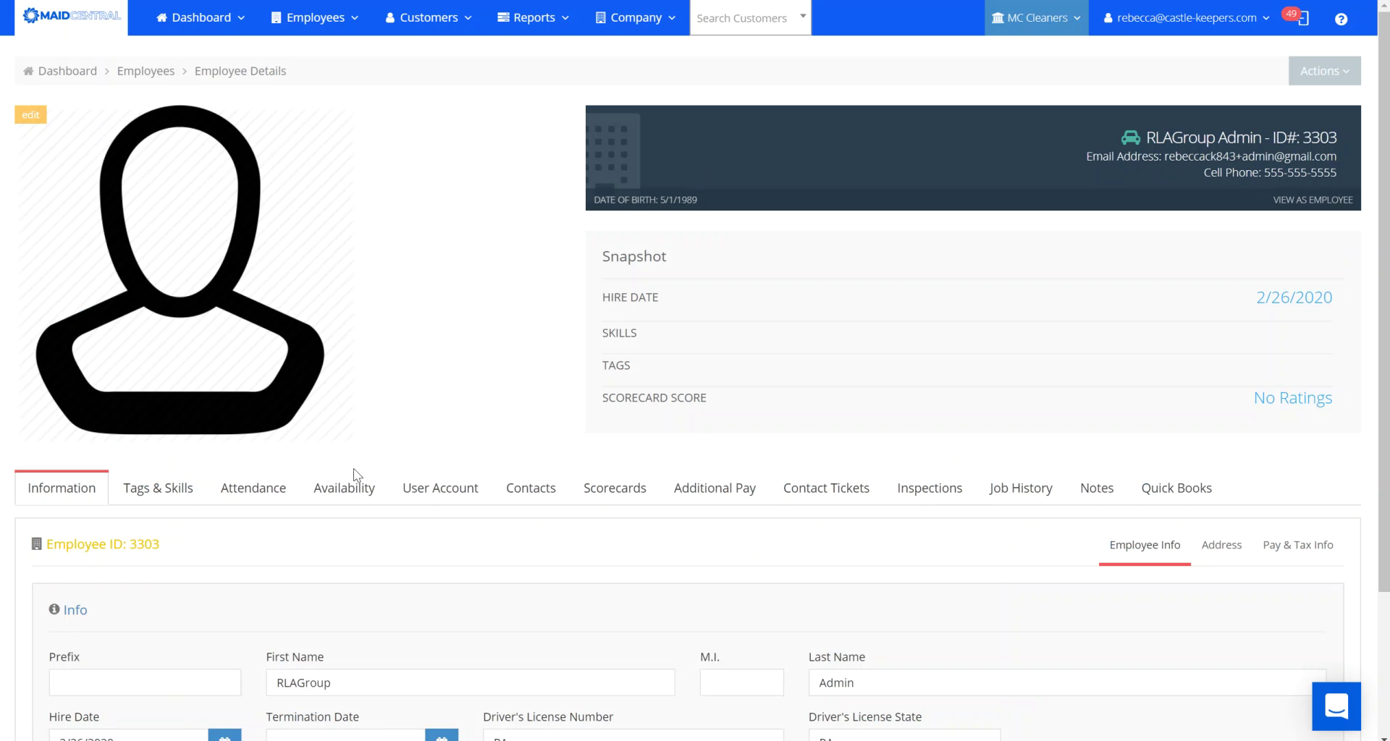
pyautogui.click(349, 495)
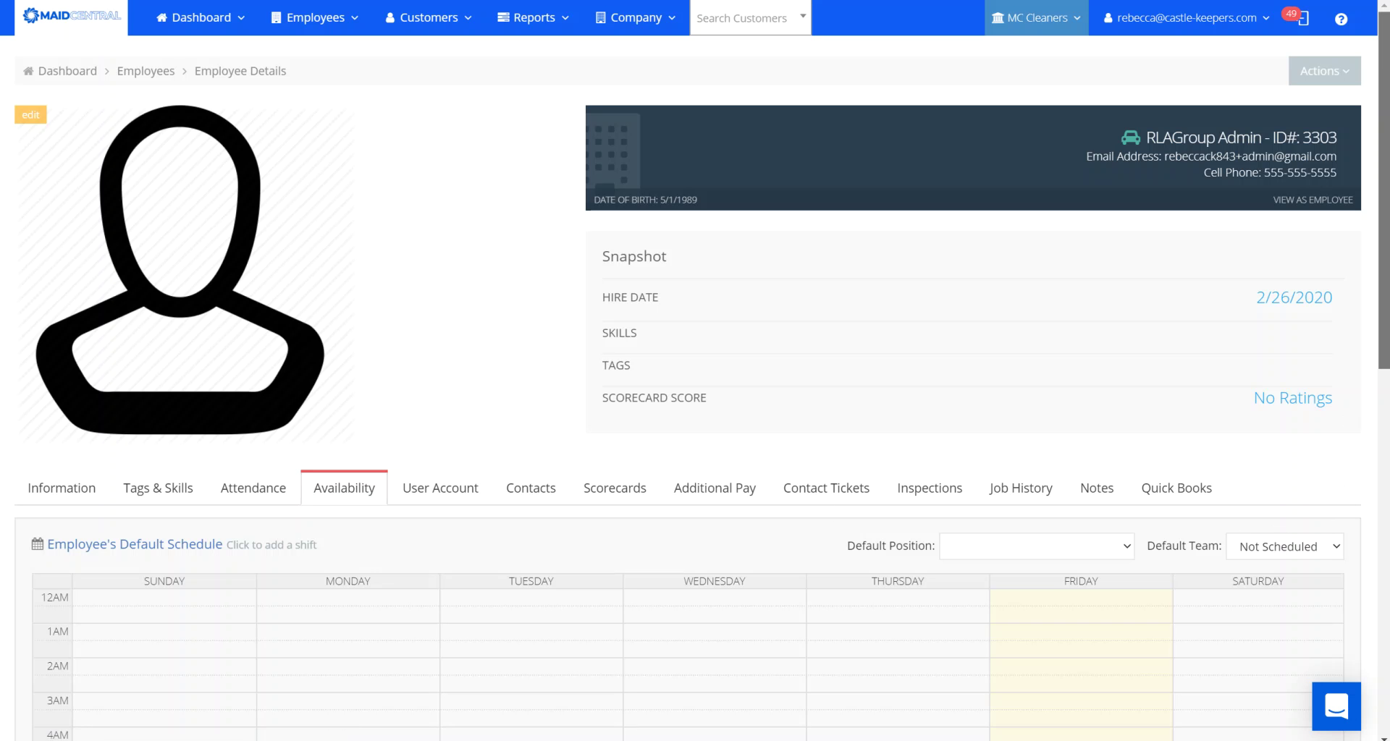
pyautogui.moveTo(1383, 166); pyautogui.dragTo(1384, 529)
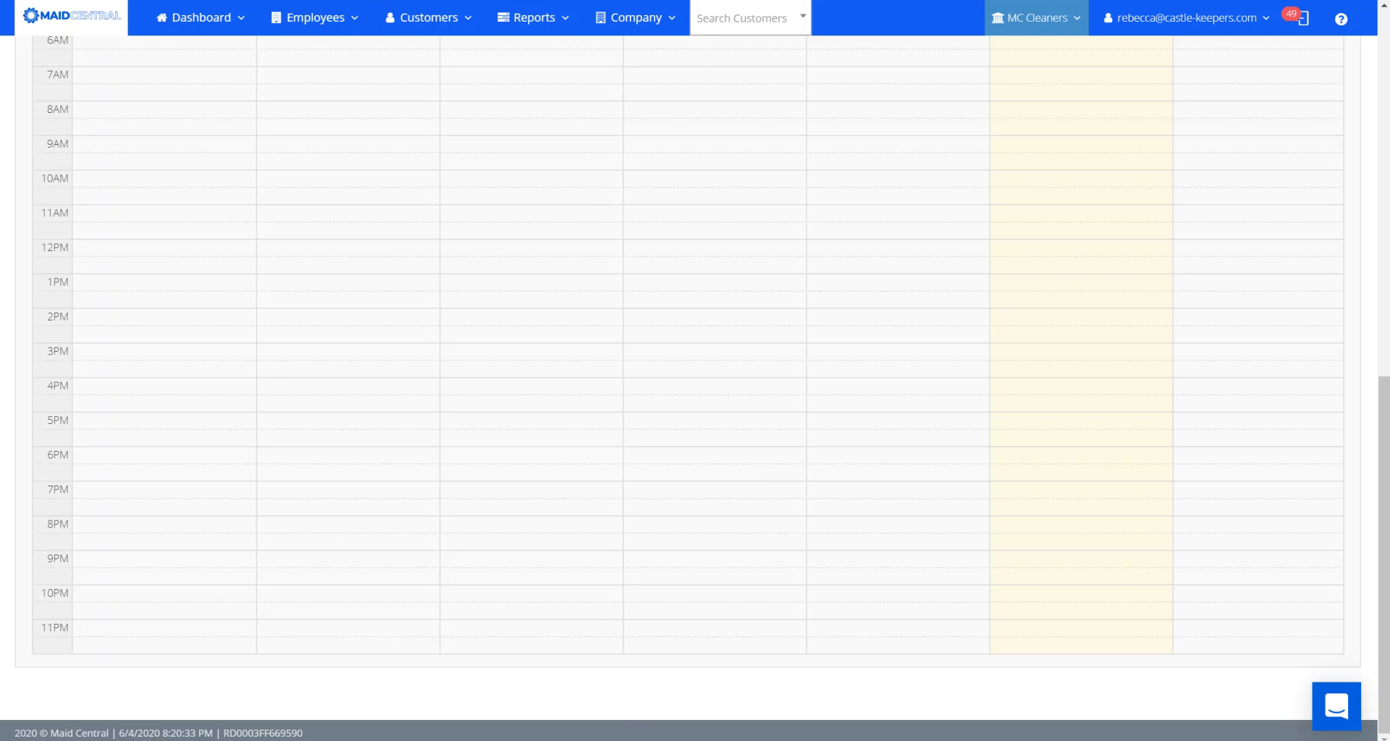
# Read the Customer Feedback Form email listing the job's technicians, then return to company settings
pyautogui.click(670, 700)
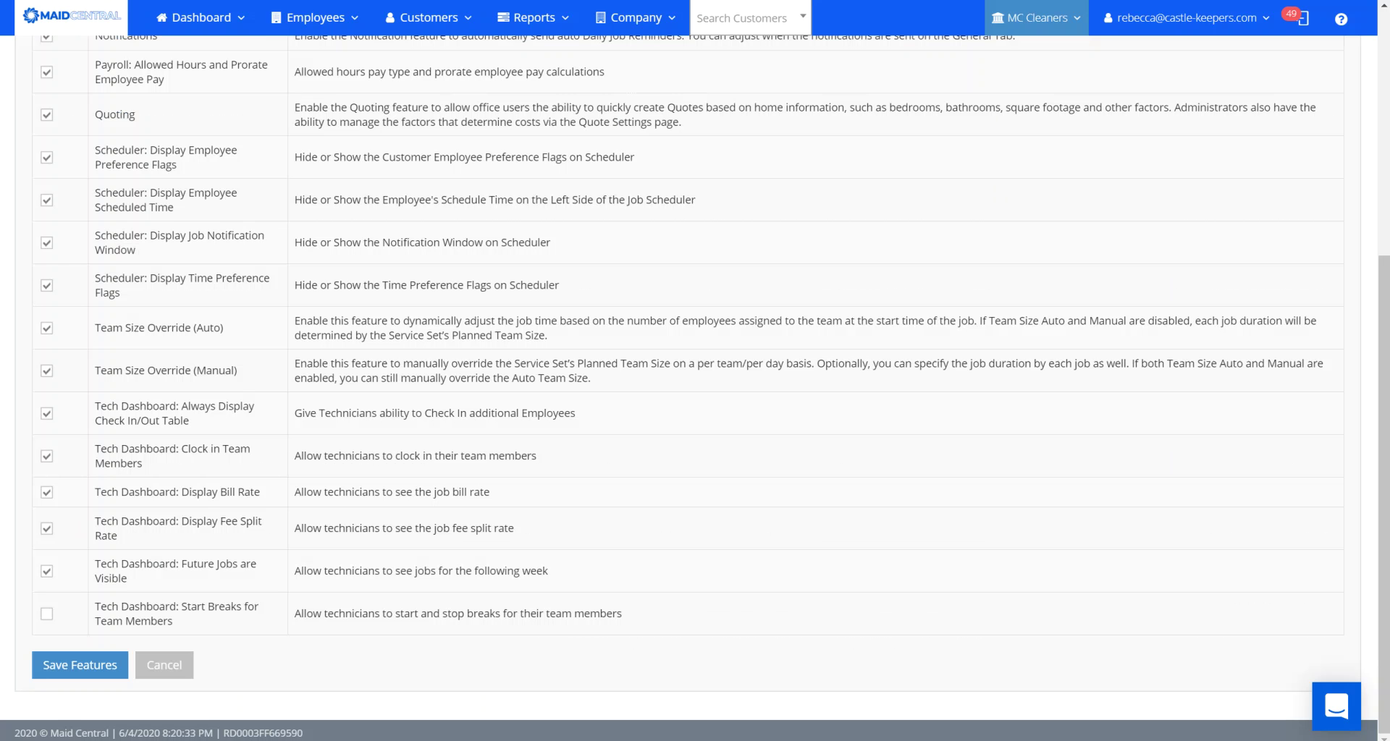
pyautogui.click(635, 18)
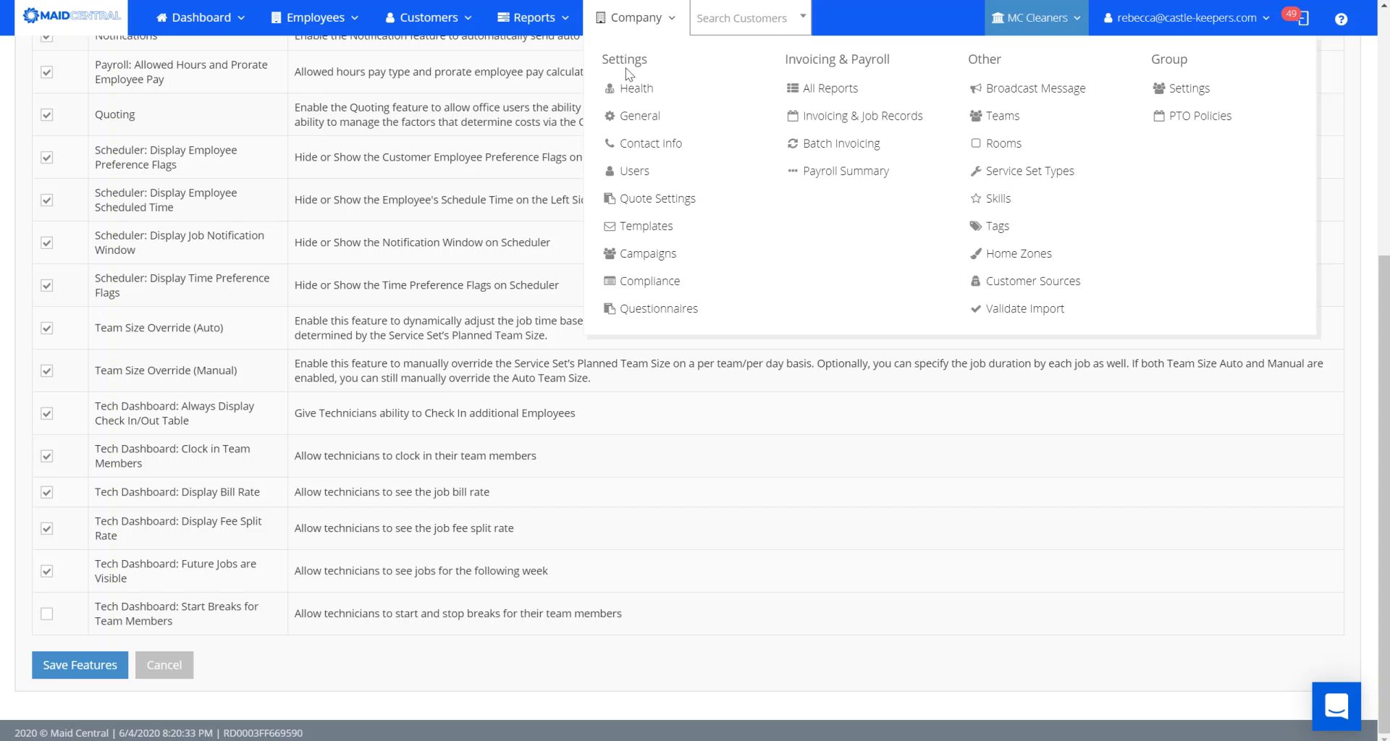
# Check the 300-second Delay Sending Email setting under General, then return to the in-progress job page
pyautogui.click(624, 116)
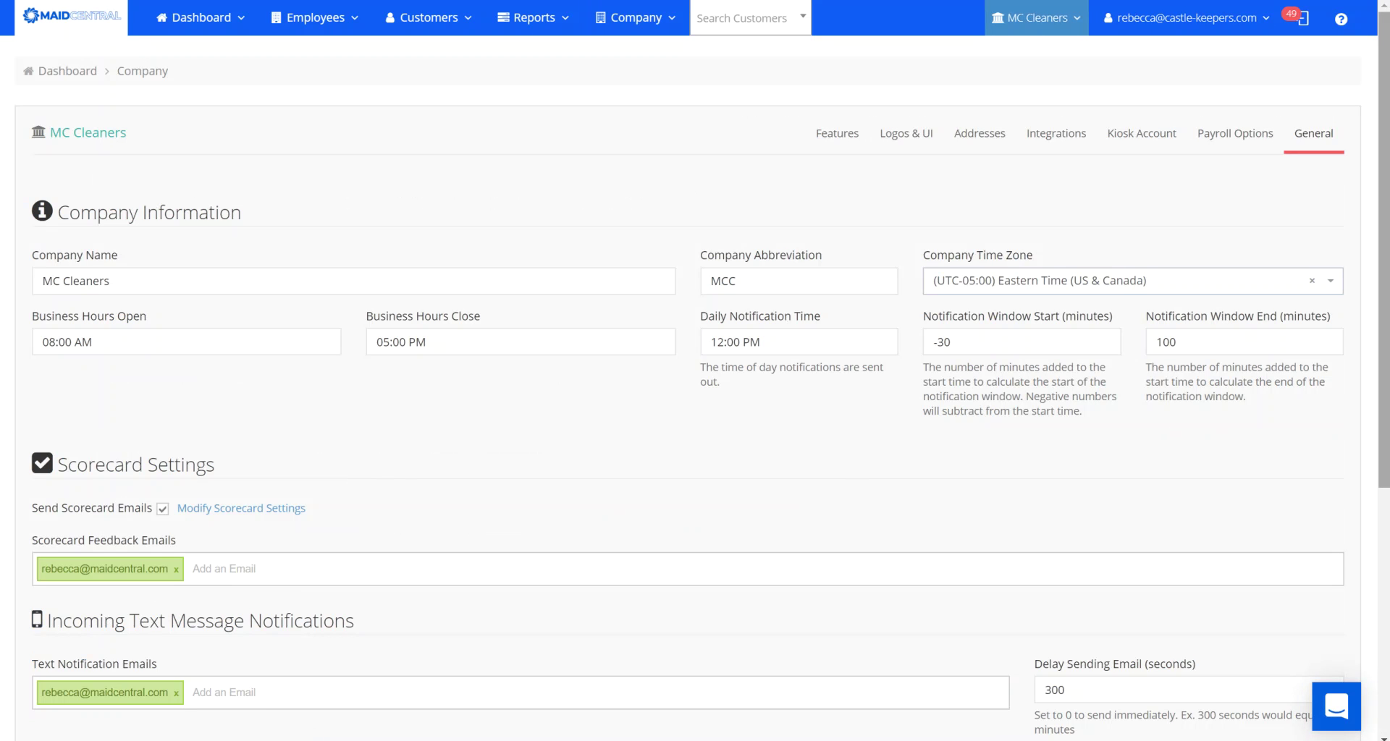
pyautogui.scroll(-4, 1171, 437)
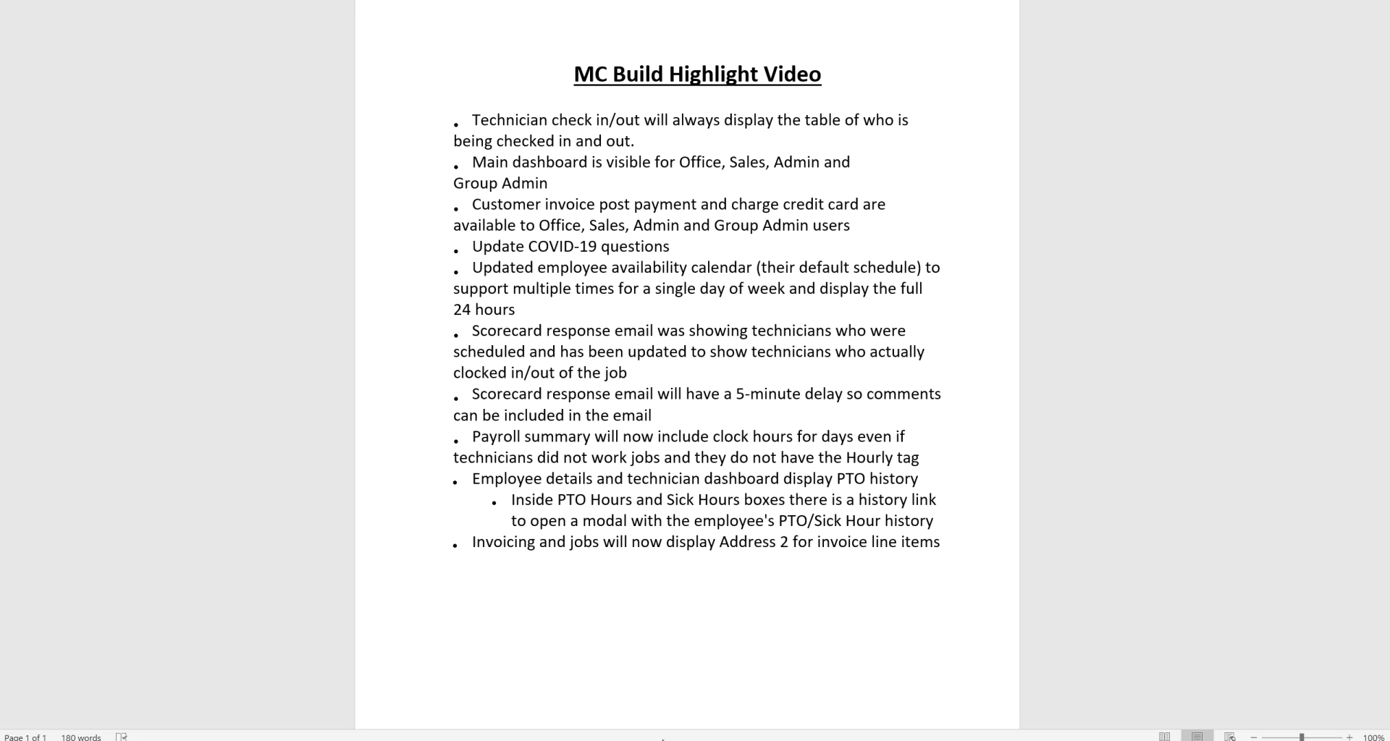
pyautogui.click(607, 637)
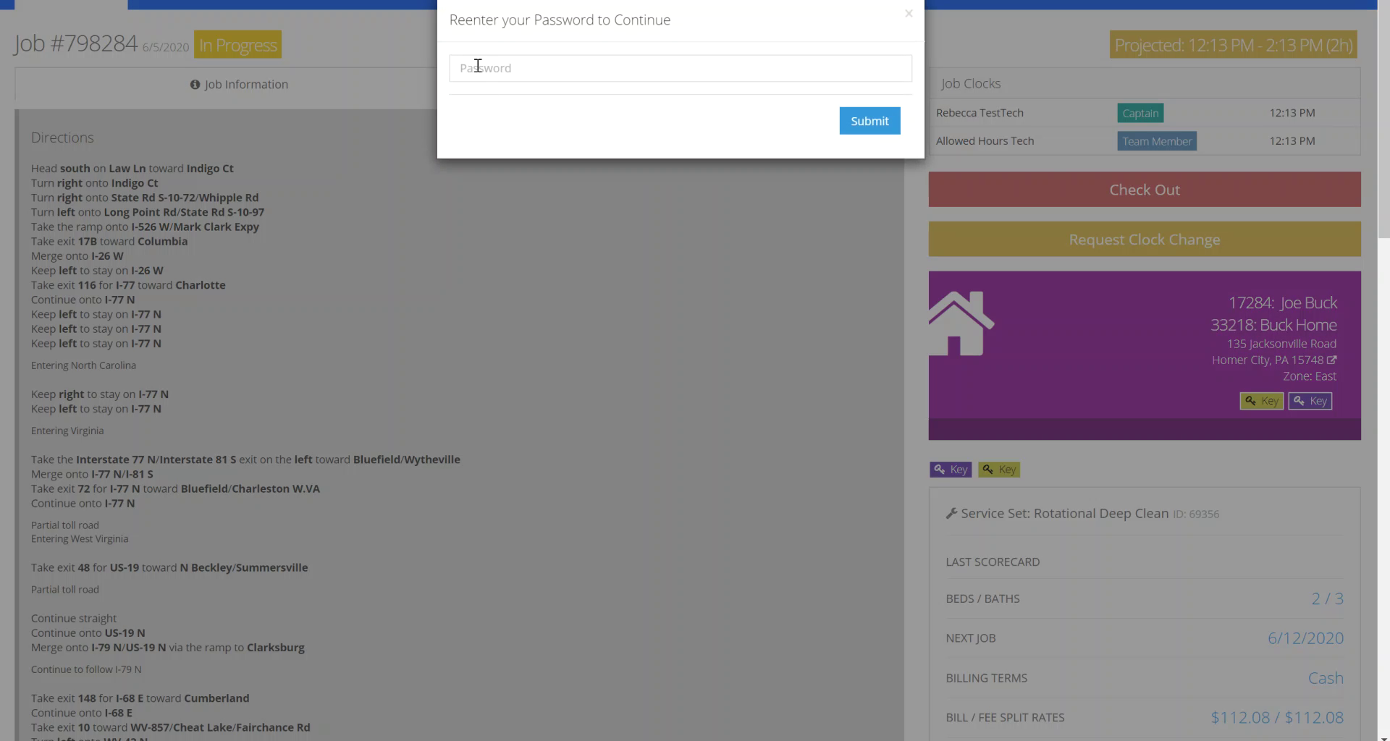
# Reauthenticate with the account password and view the technician's PTO hours history
pyautogui.click(478, 66)
pyautogui.write('••••')
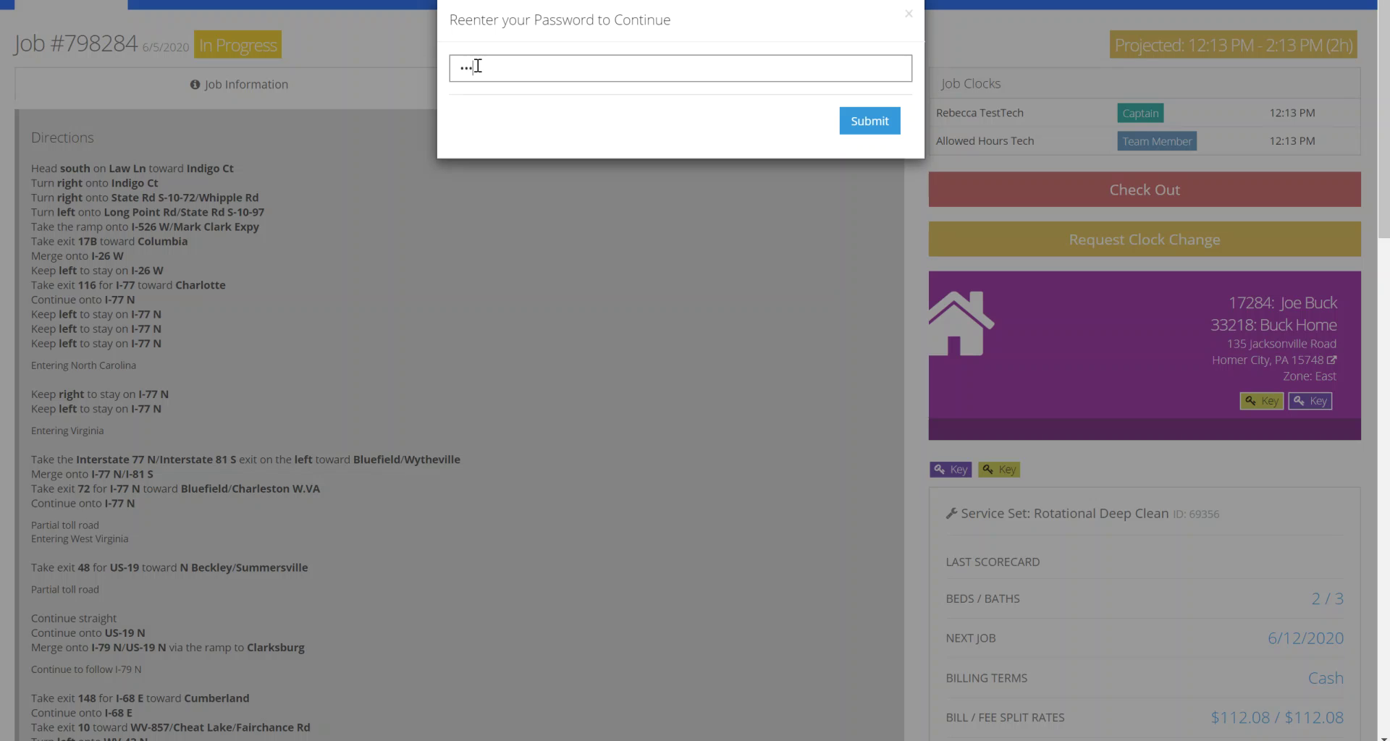
pyautogui.write('•••••••')
pyautogui.click(871, 121)
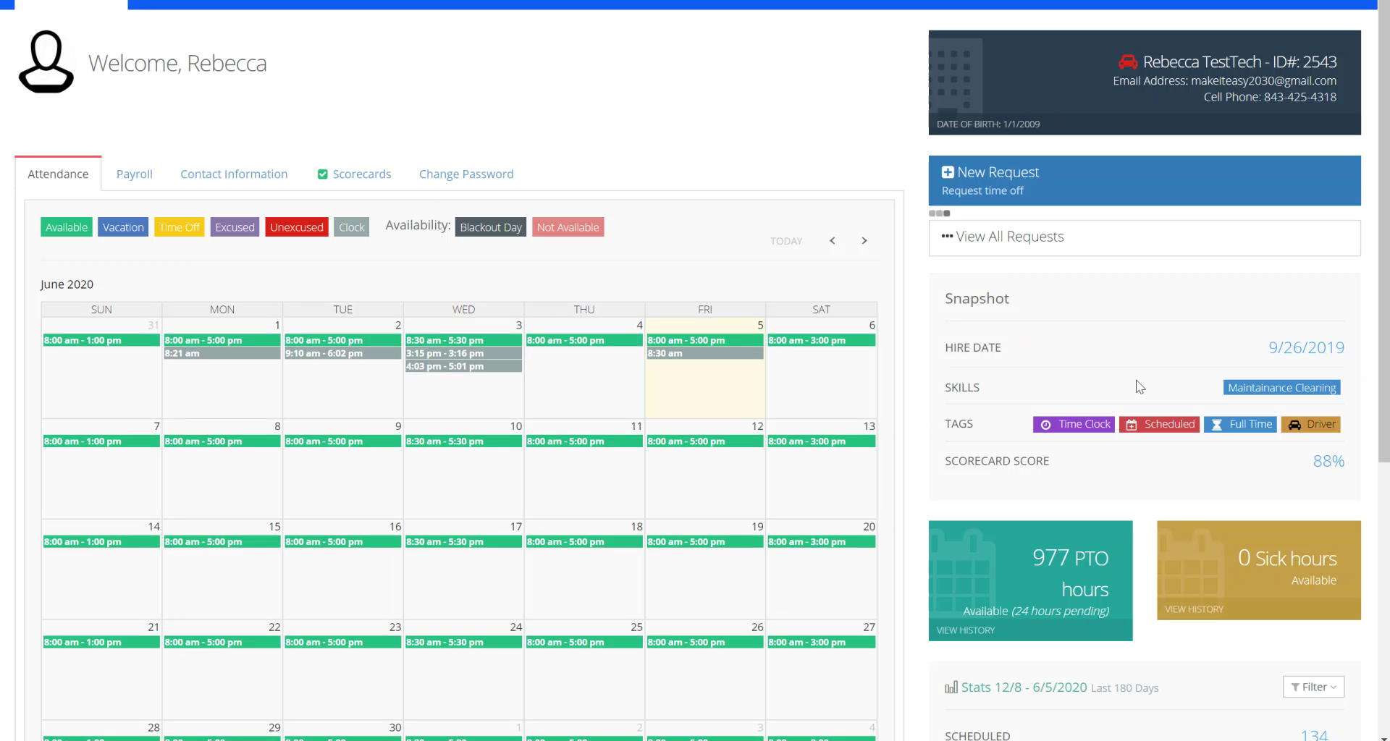
pyautogui.scroll(-6, 1135, 405)
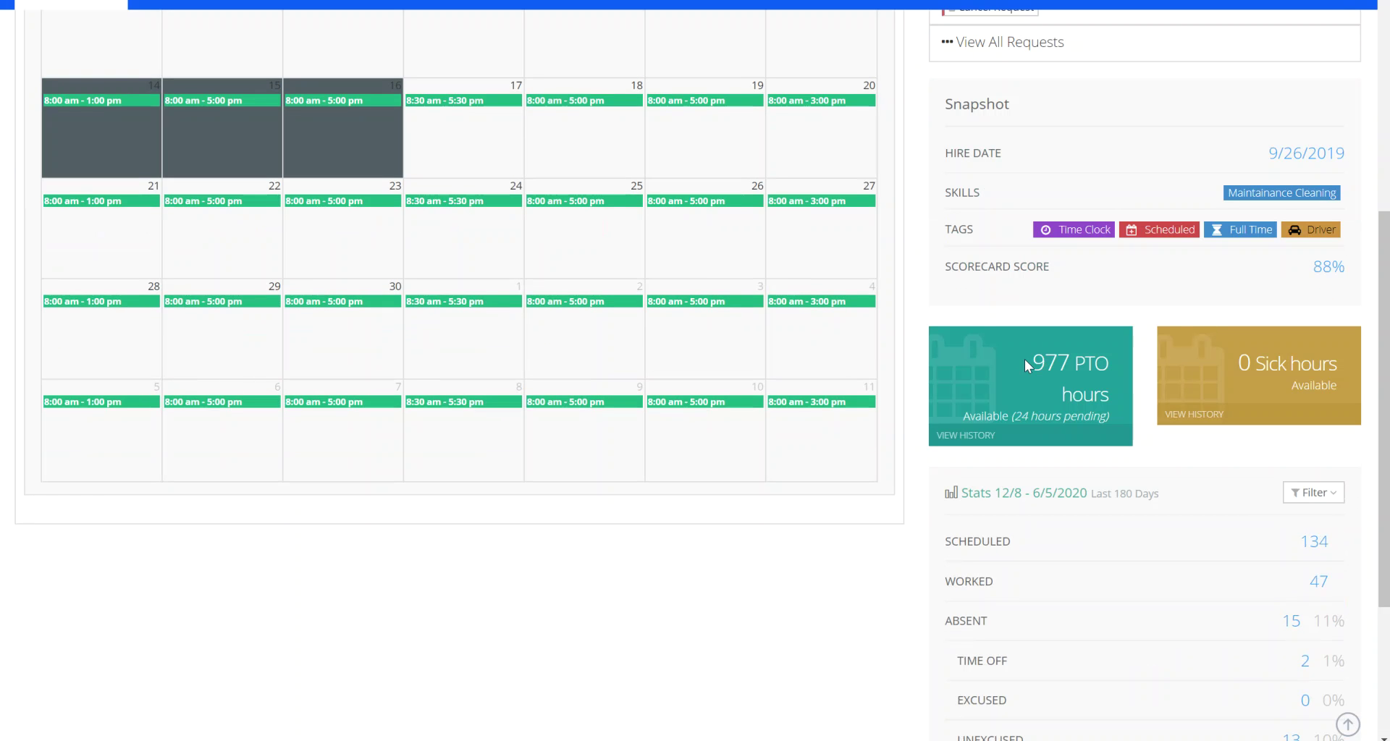
pyautogui.click(954, 438)
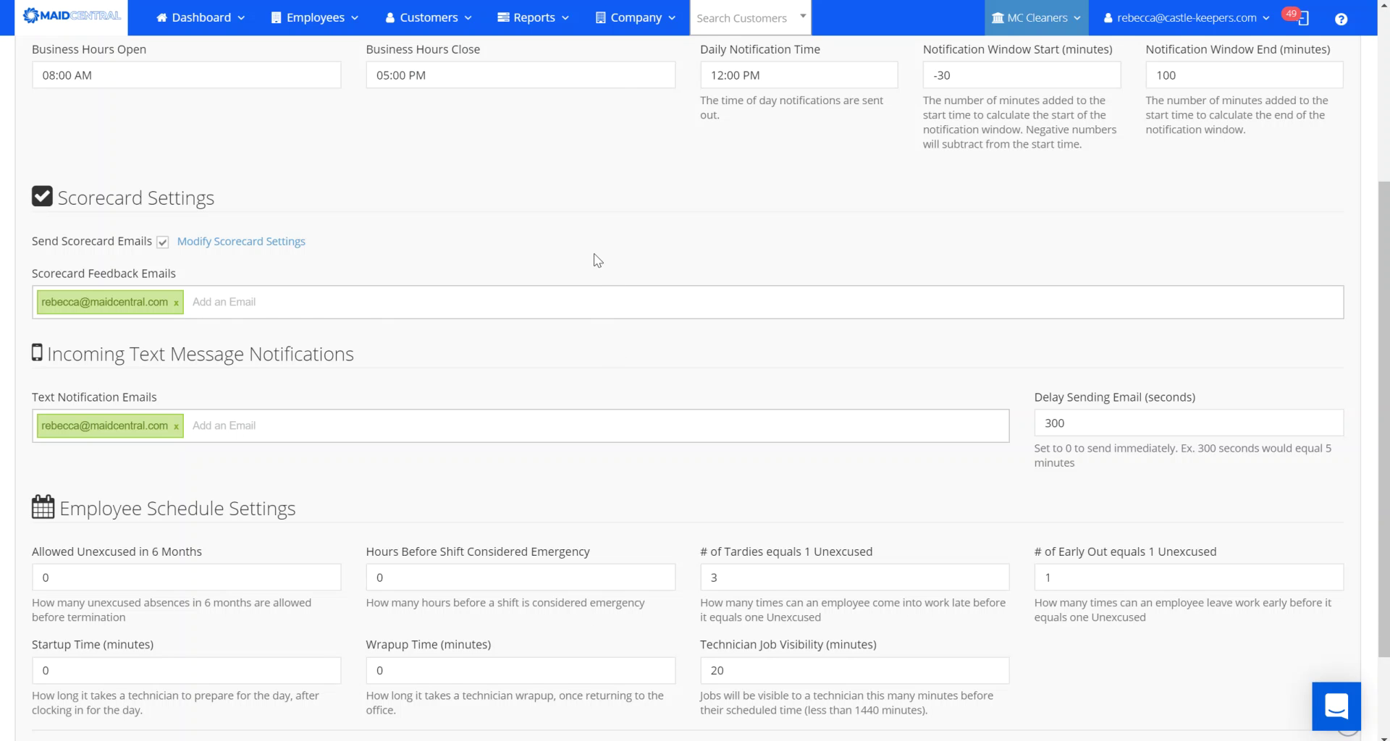
# Load the Invoicing & Job Records page for 6/5/2020
pyautogui.click(636, 20)
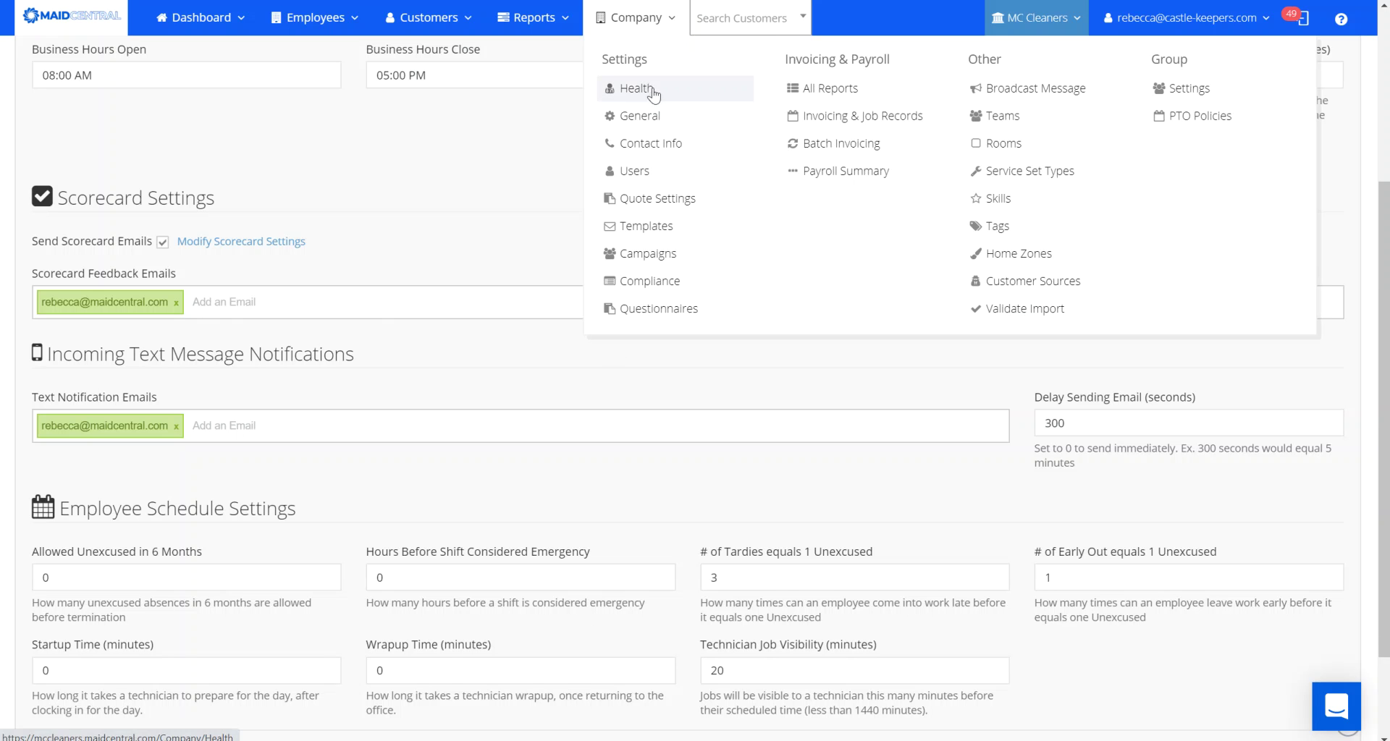
pyautogui.click(822, 117)
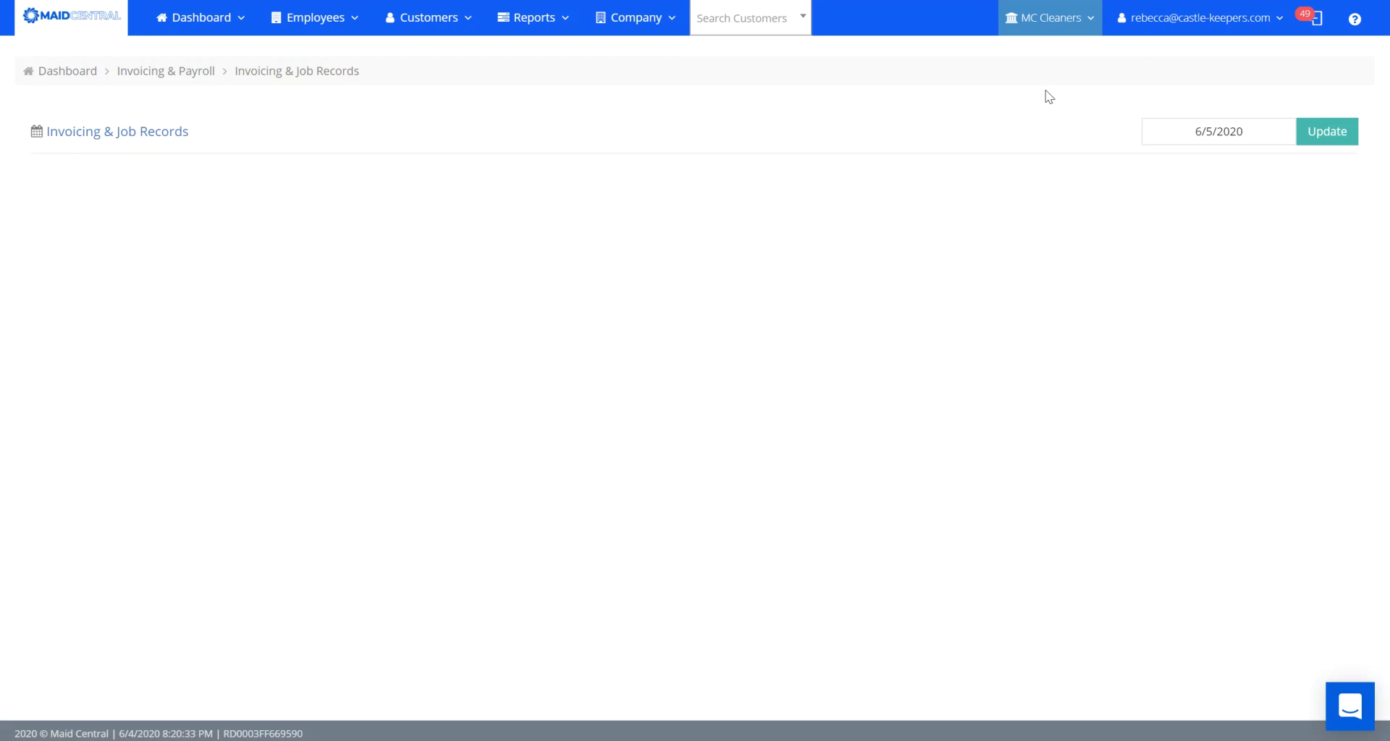
pyautogui.click(1324, 133)
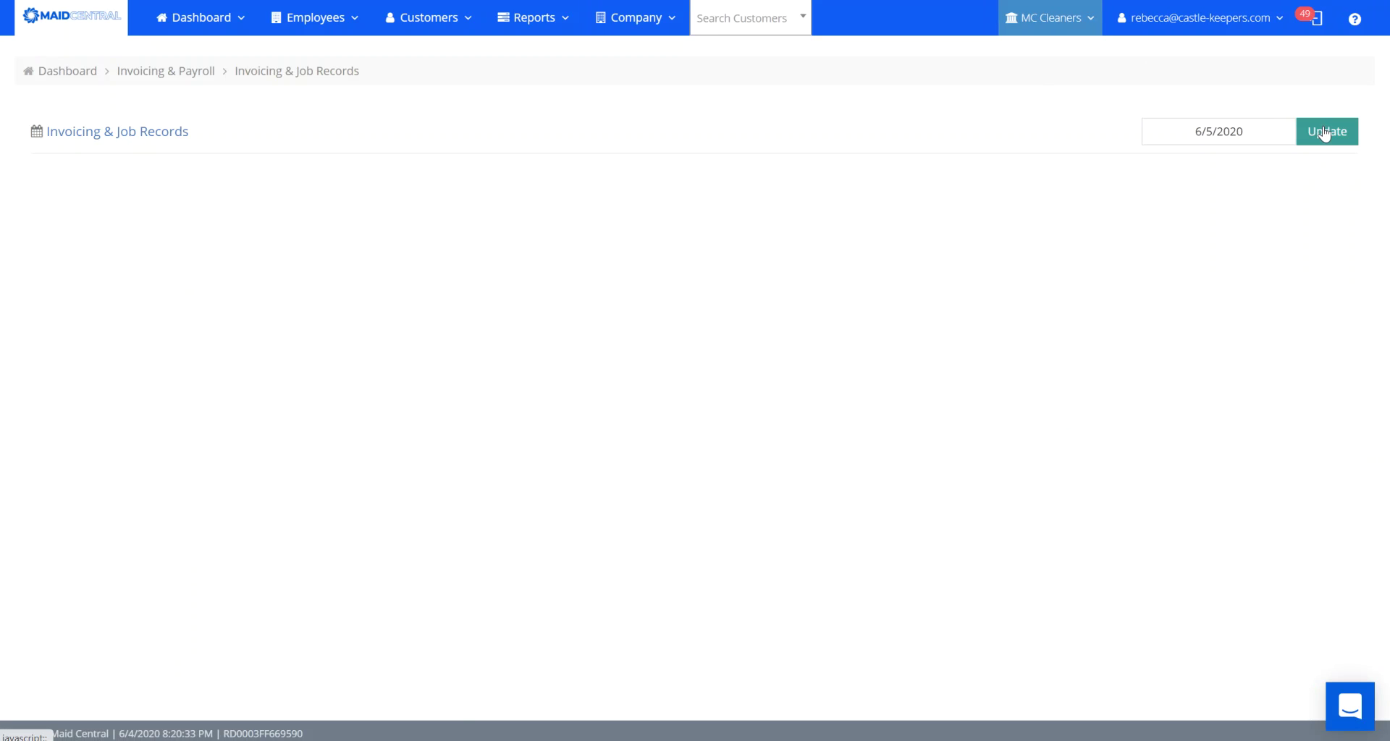